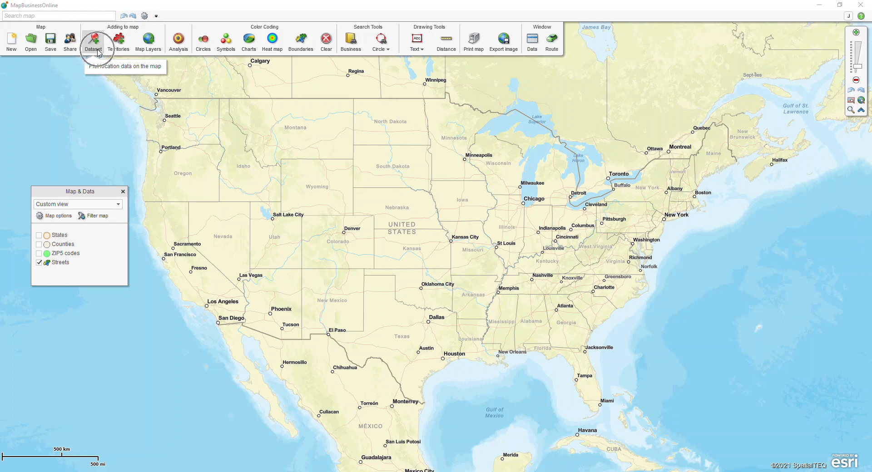
Start plotting a new dataset and choose copy and paste as the data source
click(97, 50)
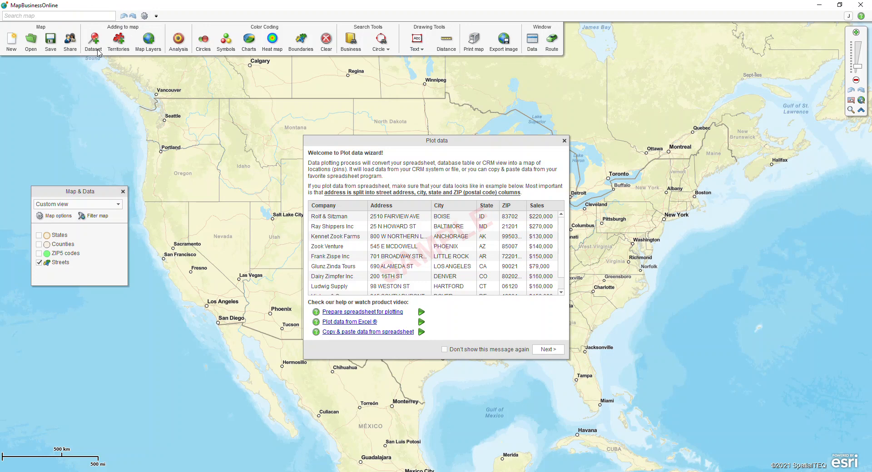
click(539, 350)
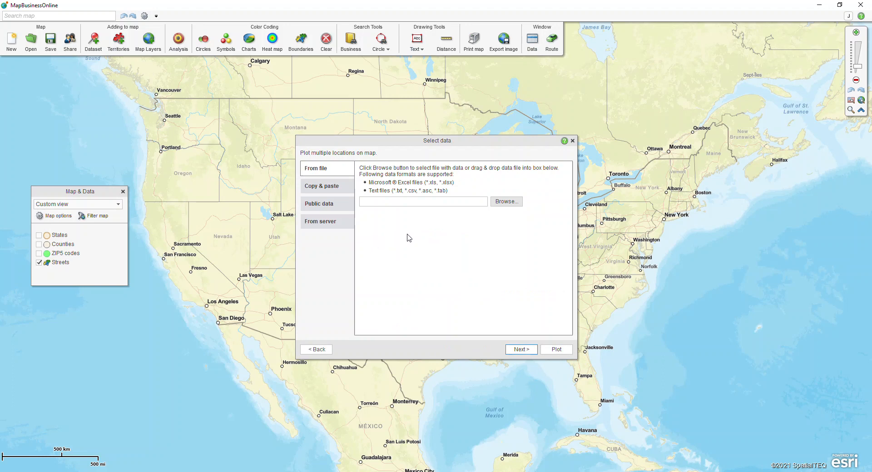
click(502, 205)
click(334, 189)
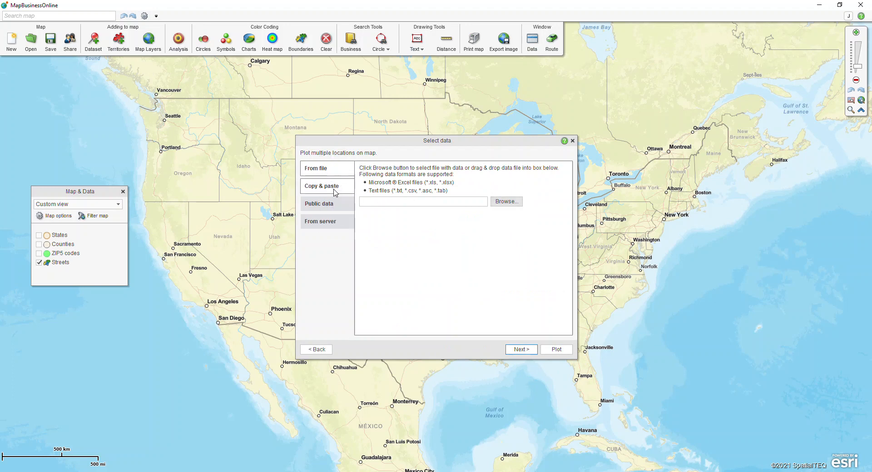
click(334, 190)
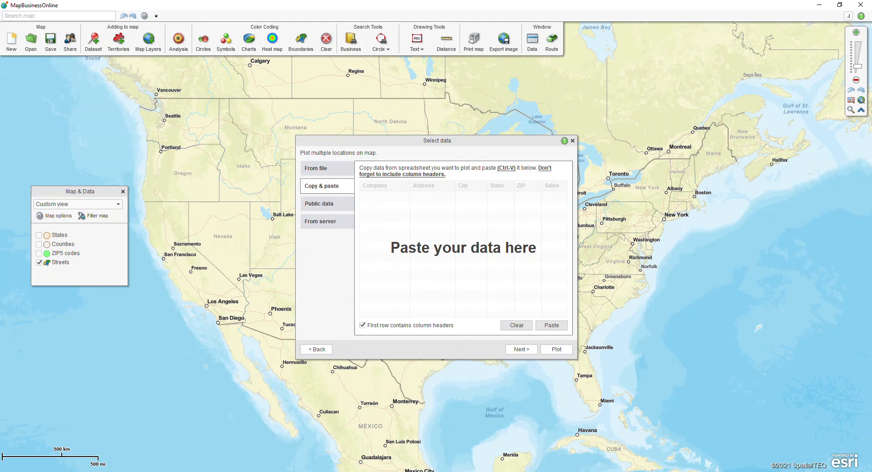
Copy range A1:H16, including the column headers, from the Customer list 2 workbook in Excel and paste it into MapBusinessOnline's plot data window
click(175, 432)
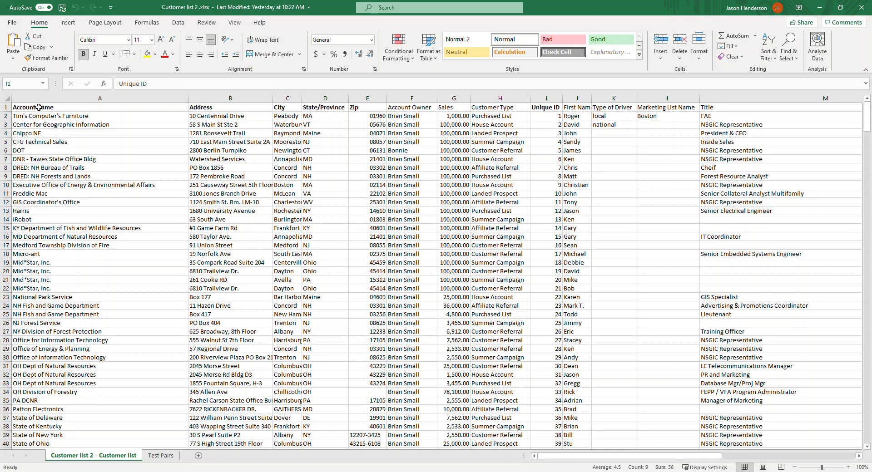
drag(39, 107, 502, 237)
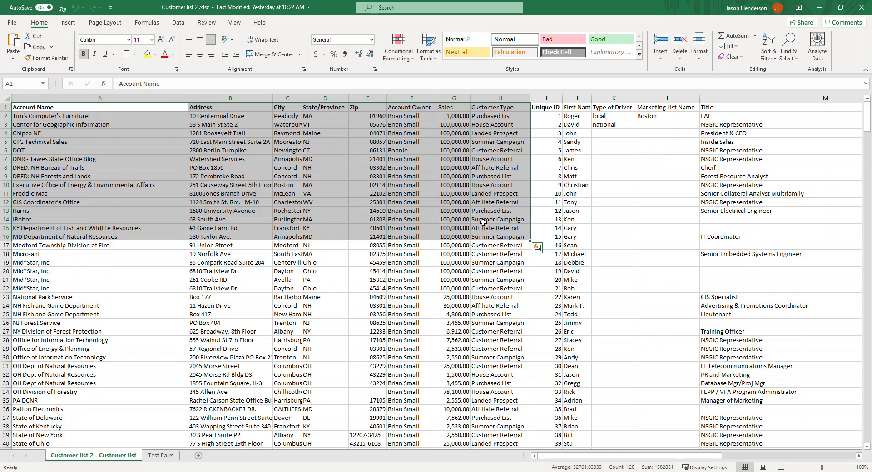
key(ctrl+c)
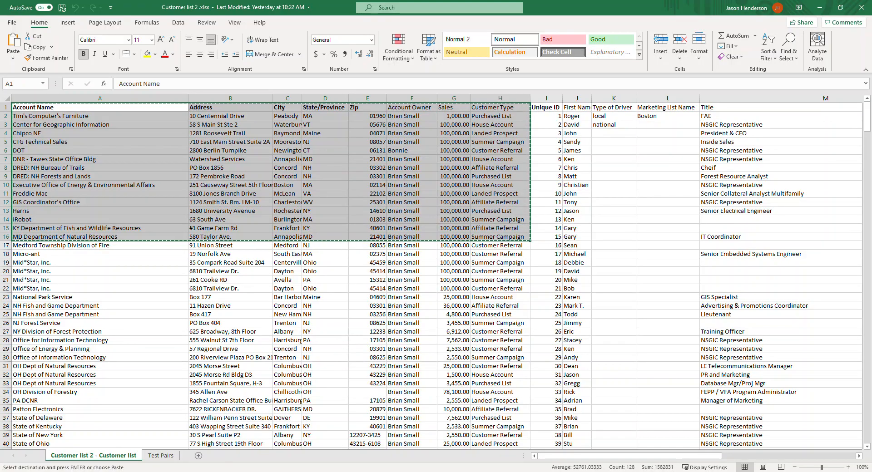
key(alt+Tab)
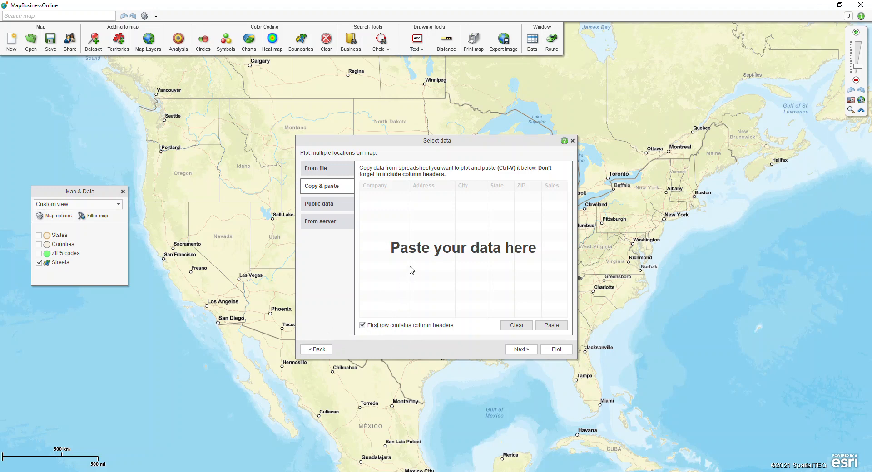
key(ctrl+v)
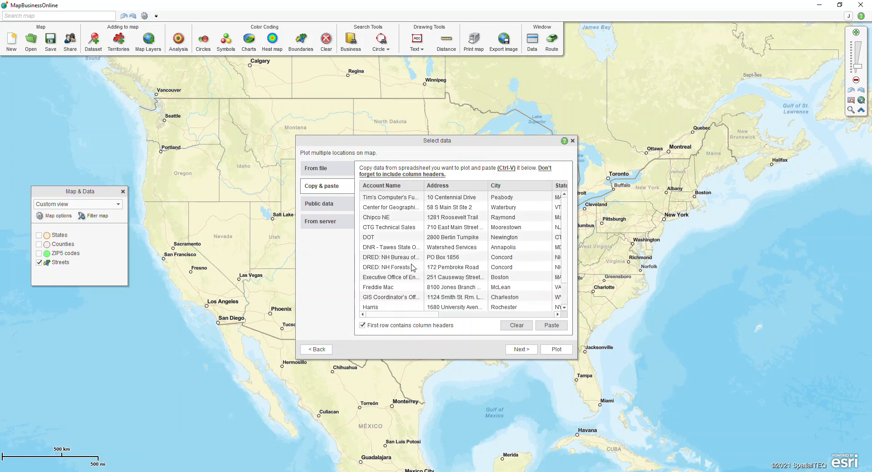
scroll(555, 262, down, 1)
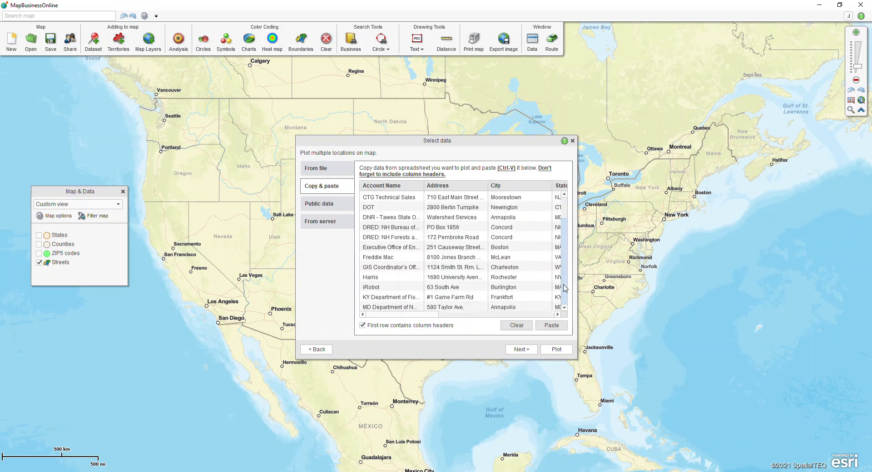
Copy rows 74 to 118, columns A to H, from the Excel customer list and append them to the data pasted in MapBusinessOnline
click(230, 471)
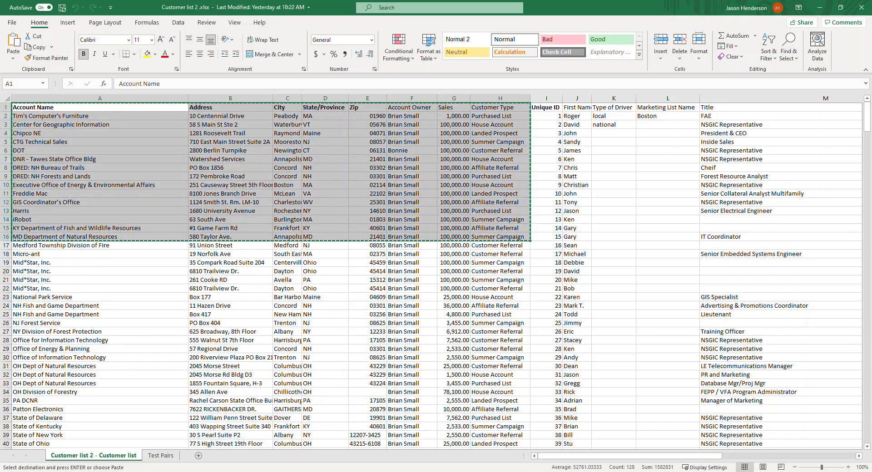
scroll(122, 323, down, 20)
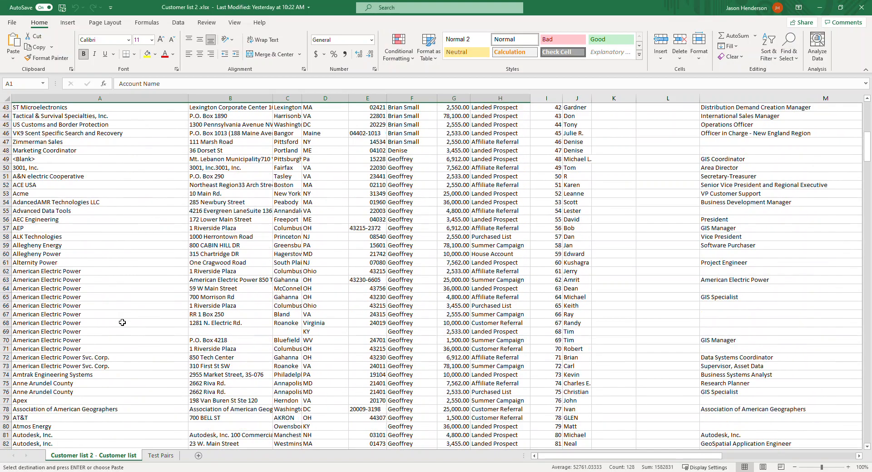
scroll(122, 322, down, 1)
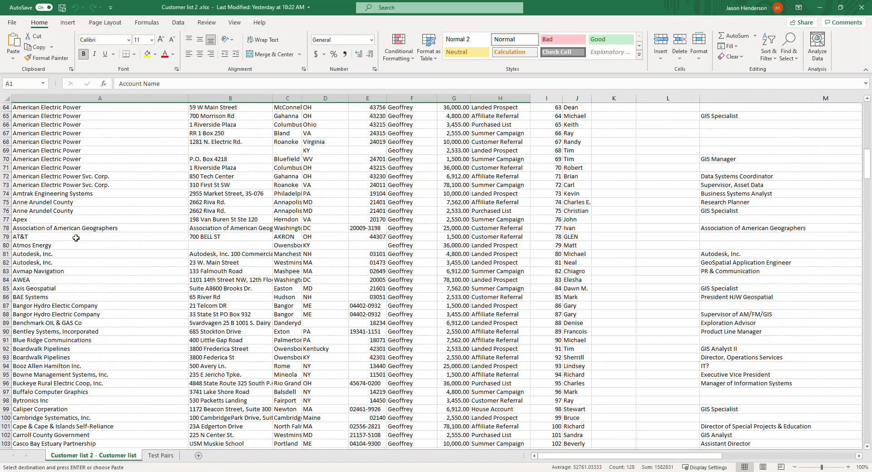
click(37, 195)
drag(36, 195, 489, 432)
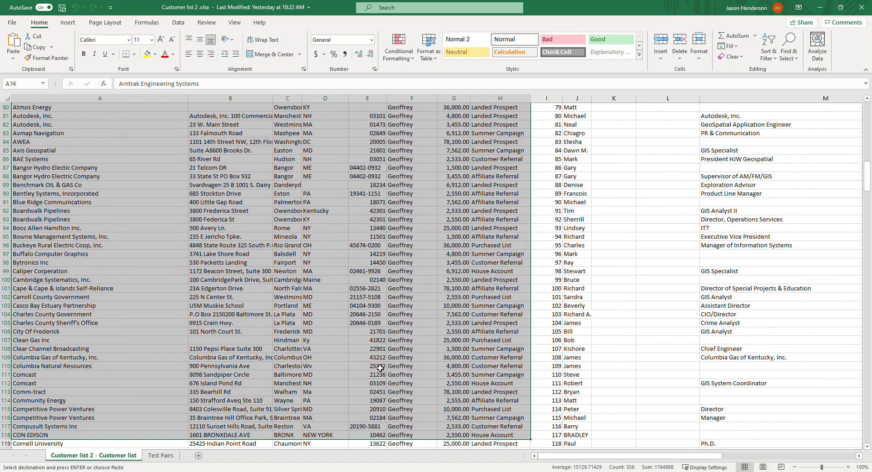
key(ctrl+c)
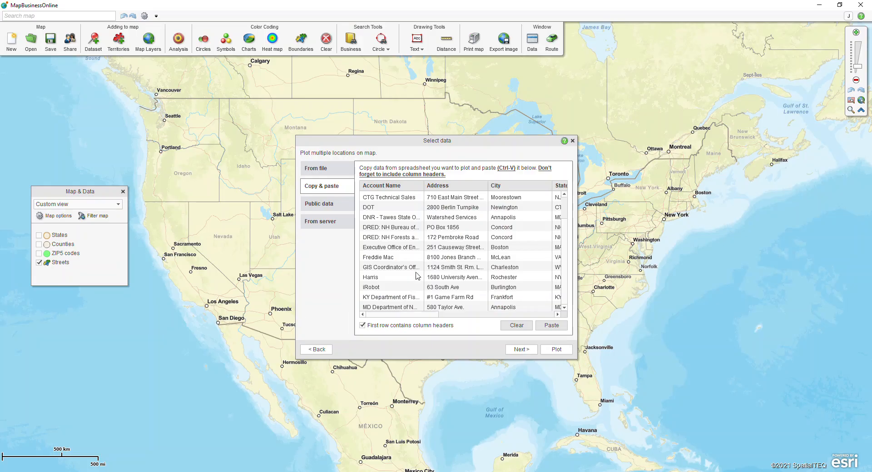
key(ctrl+v)
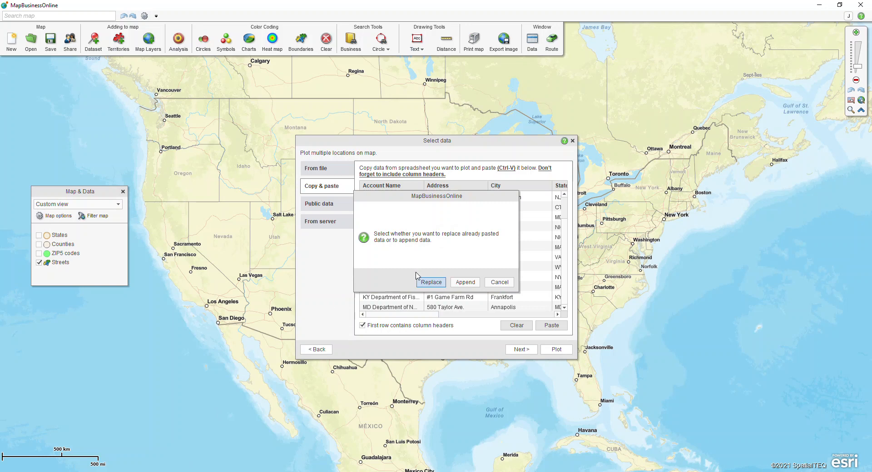
click(464, 283)
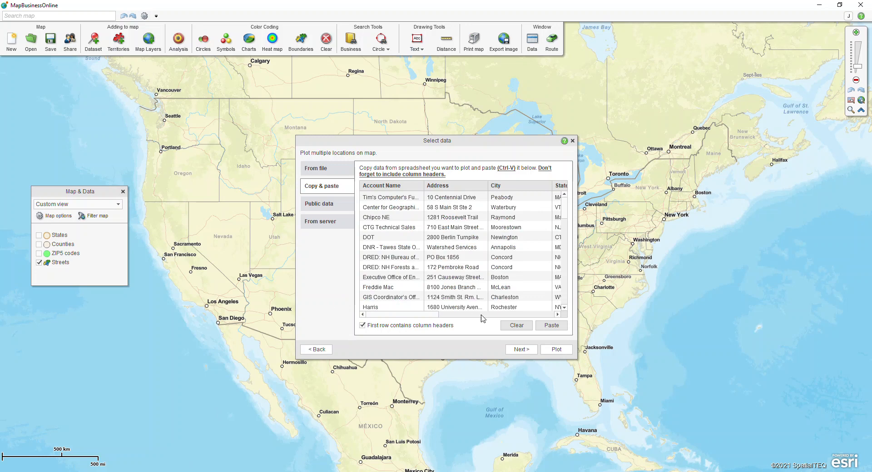
Proceed with the pasted data, keeping Address, Zip, City and State/Province as the location columns
click(521, 351)
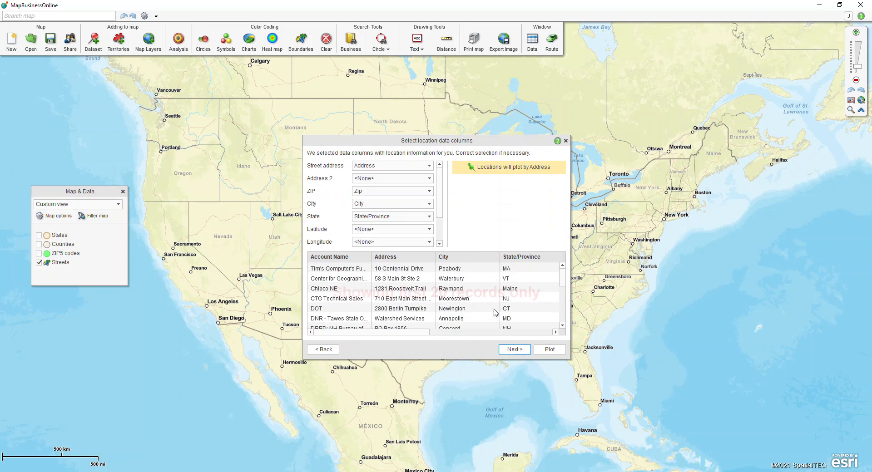
double_click(403, 261)
click(449, 261)
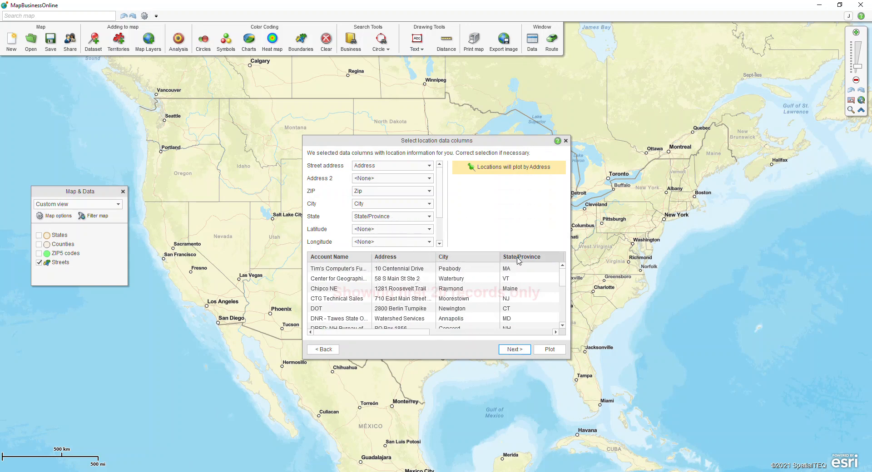
click(369, 171)
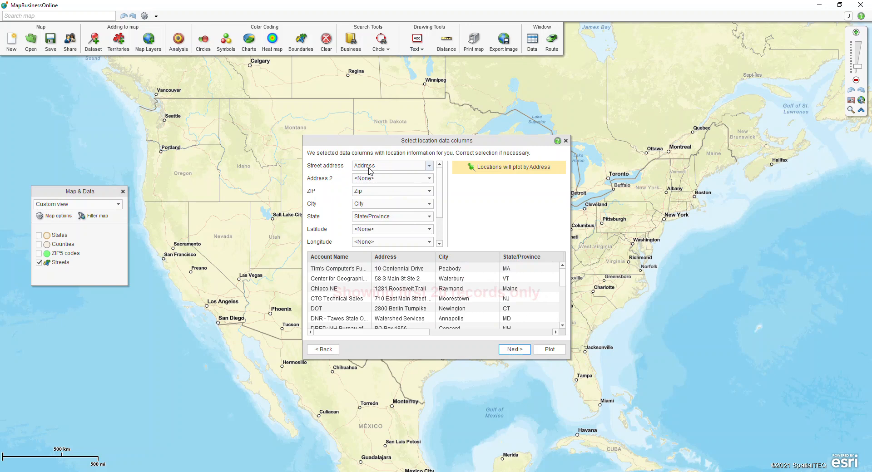
click(369, 167)
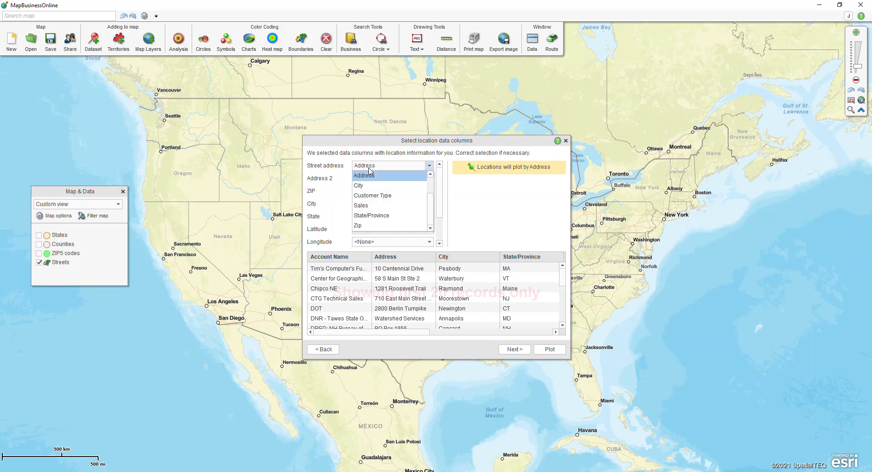
click(515, 221)
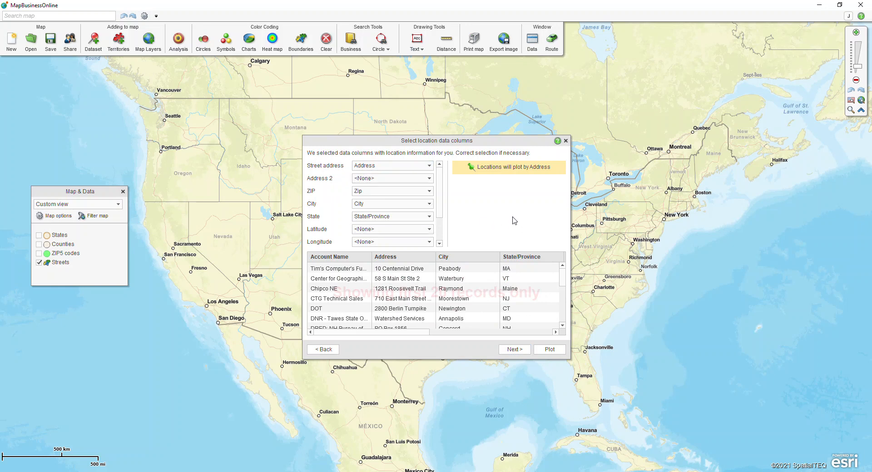
click(514, 349)
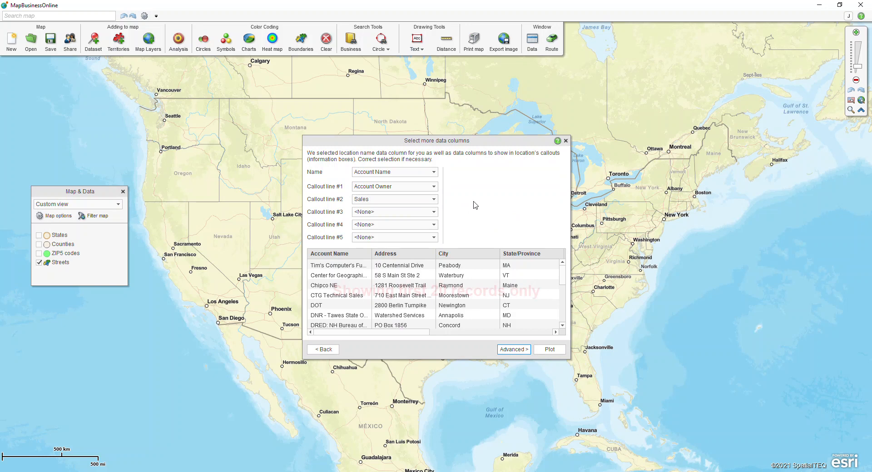
Keep Account Name as the location name with Account Owner and Sales as callout lines, and plot the dataset
click(429, 174)
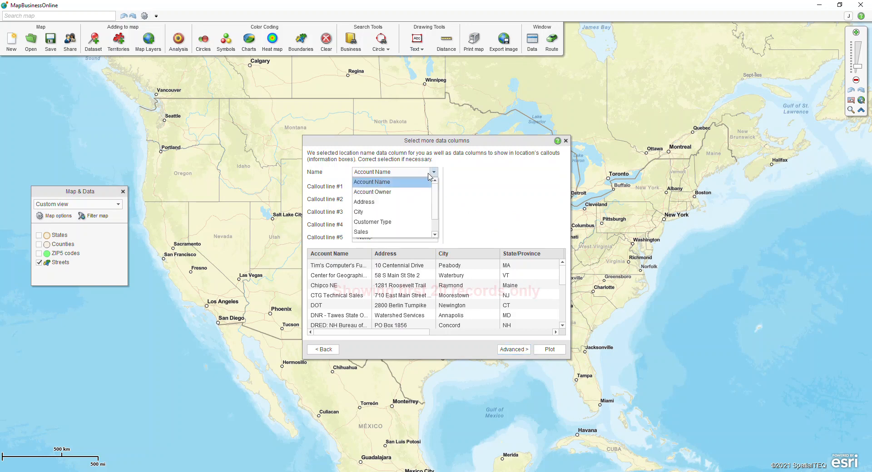
click(495, 176)
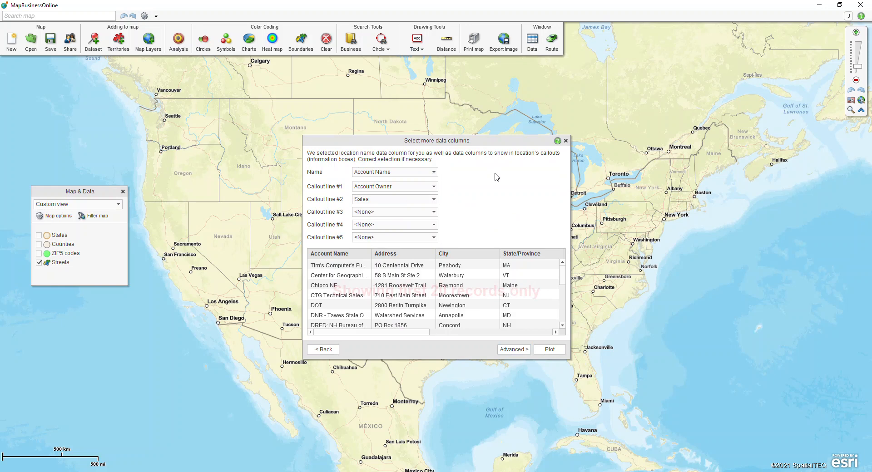
click(387, 191)
click(555, 351)
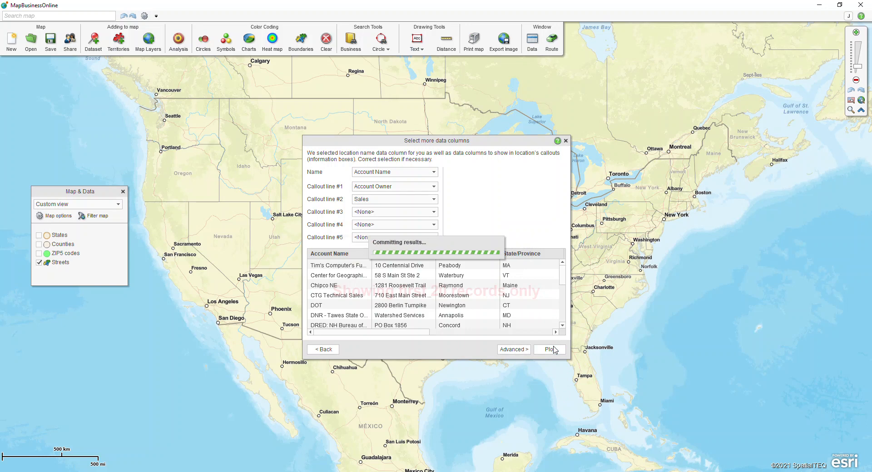
click(499, 349)
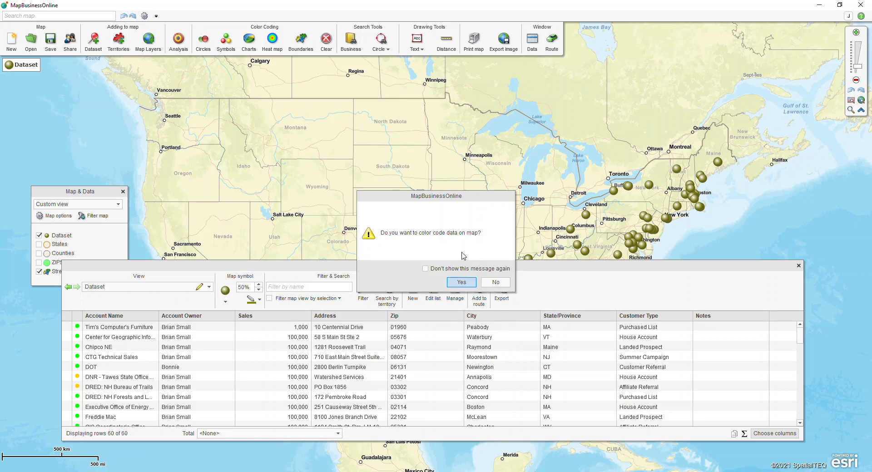
Decline color coding the data and move the dataset's data window below the plotted northeastern locations
click(490, 283)
click(250, 42)
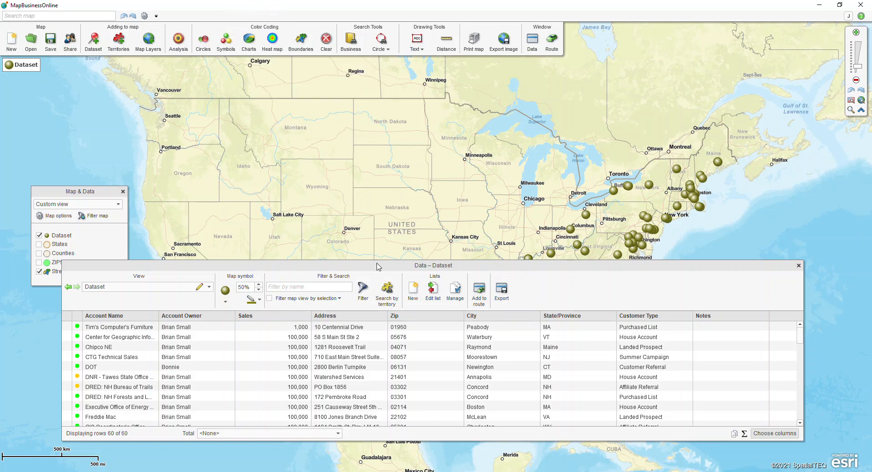
drag(380, 264, 369, 197)
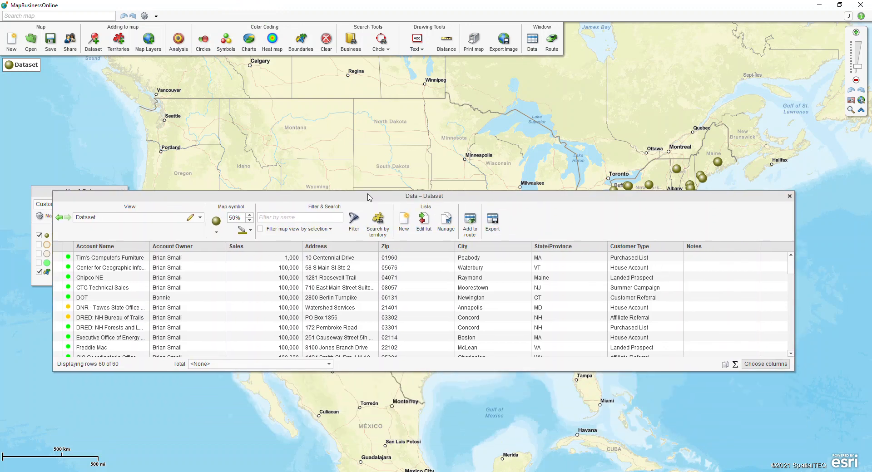
click(285, 298)
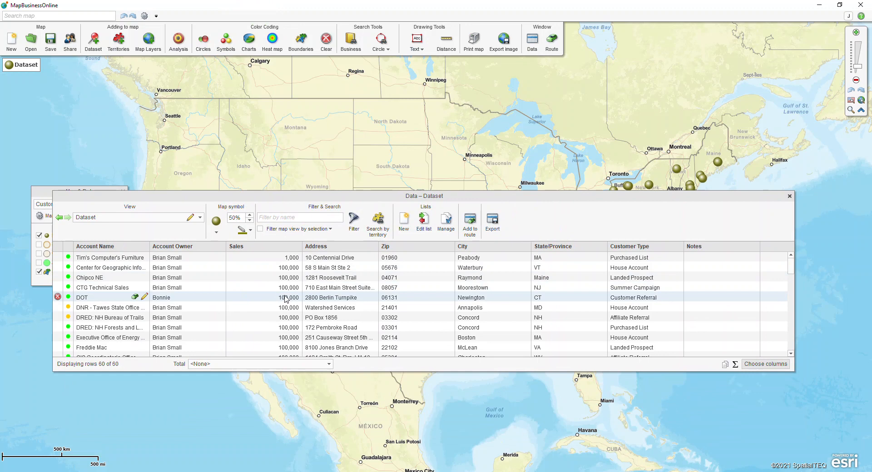
click(357, 232)
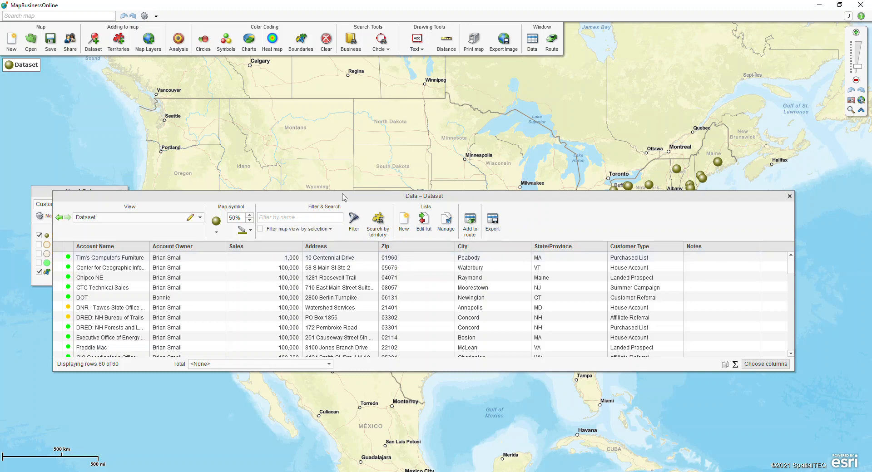
drag(341, 197, 374, 275)
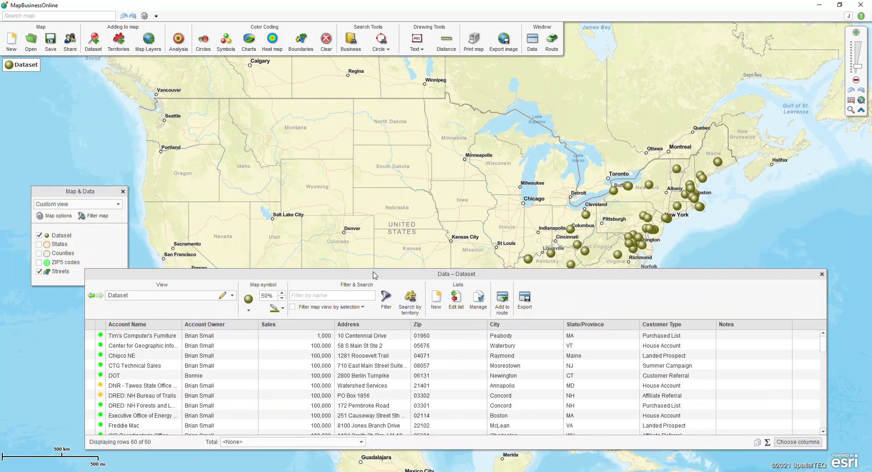
Reduce the dataset's map symbol size to 45% and change the symbol color to brown
click(283, 299)
click(283, 308)
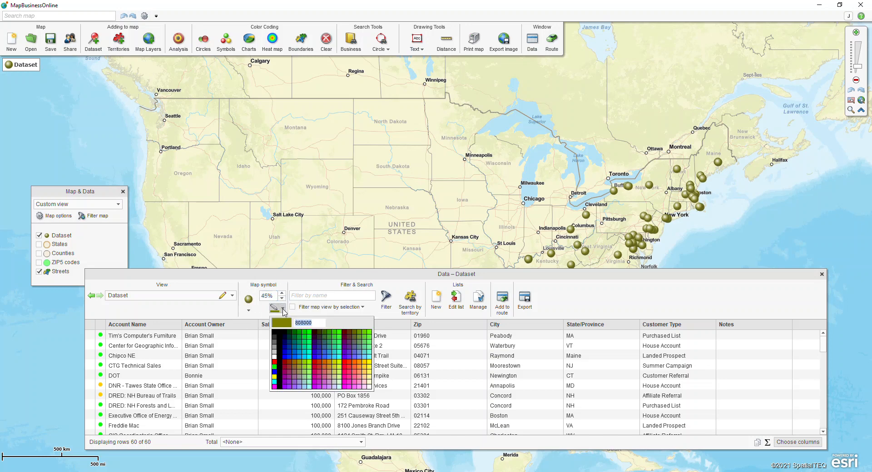
click(288, 362)
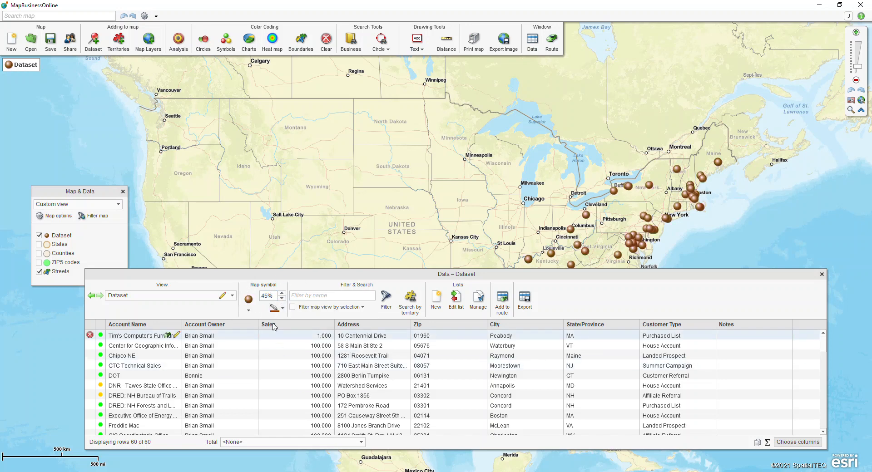
Browse the available map symbols for the dataset, view the custom symbols manager and dismiss it without changes
click(248, 310)
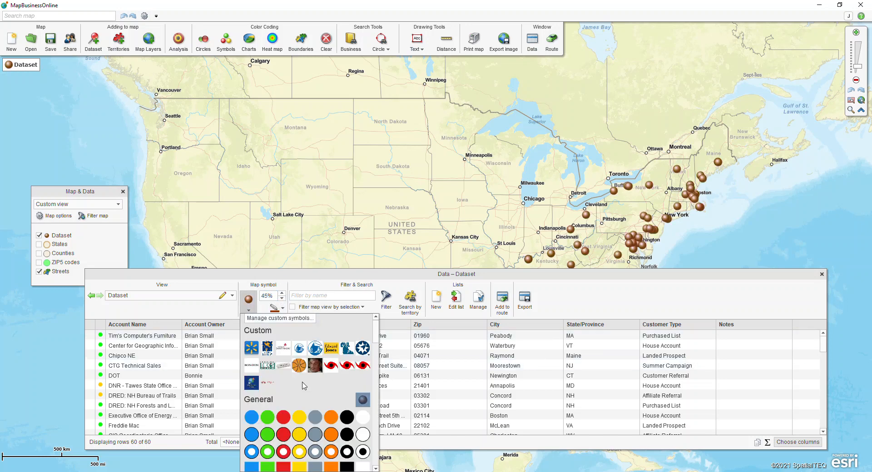
scroll(304, 386, down, 6)
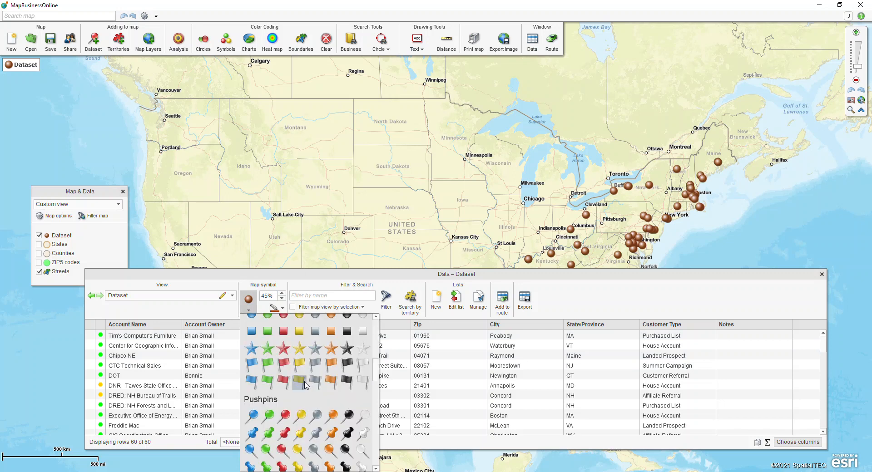
scroll(304, 386, down, 6)
scroll(304, 385, up, 4)
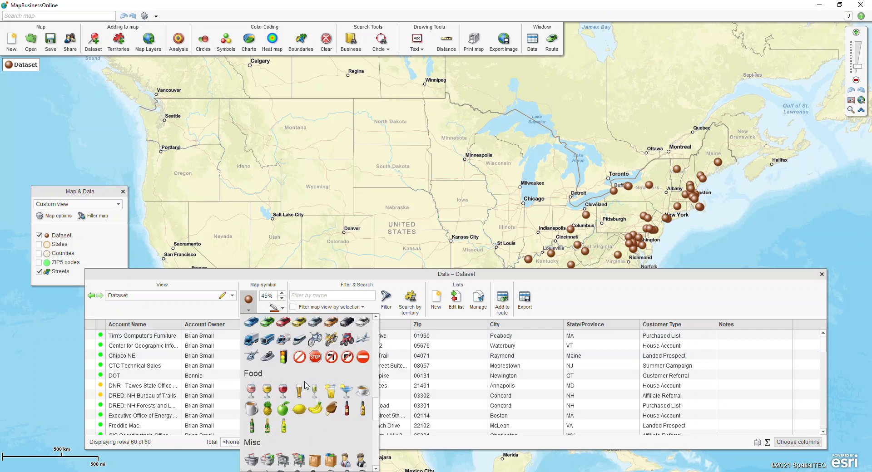
scroll(303, 385, up, 8)
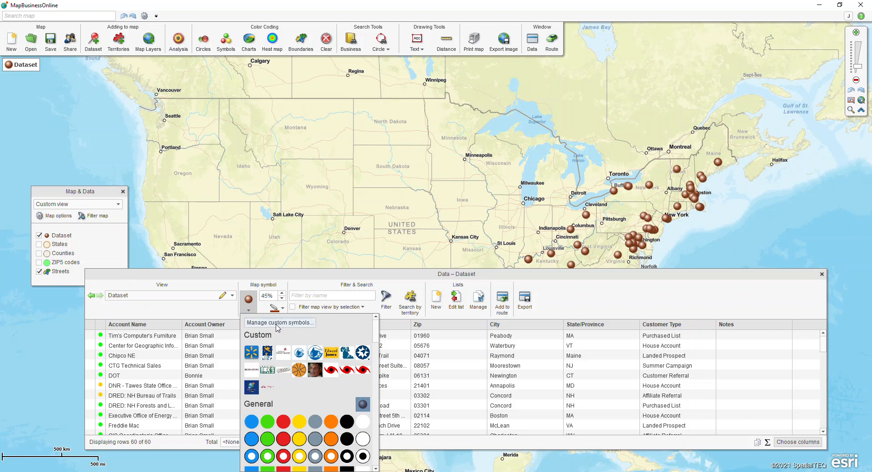
click(278, 323)
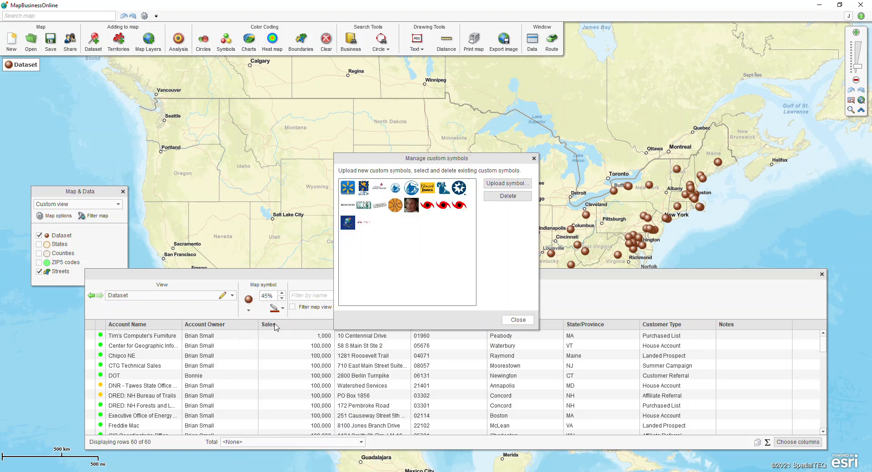
click(534, 158)
Close the dataset's data window to show the full map and reopen the data window
click(822, 274)
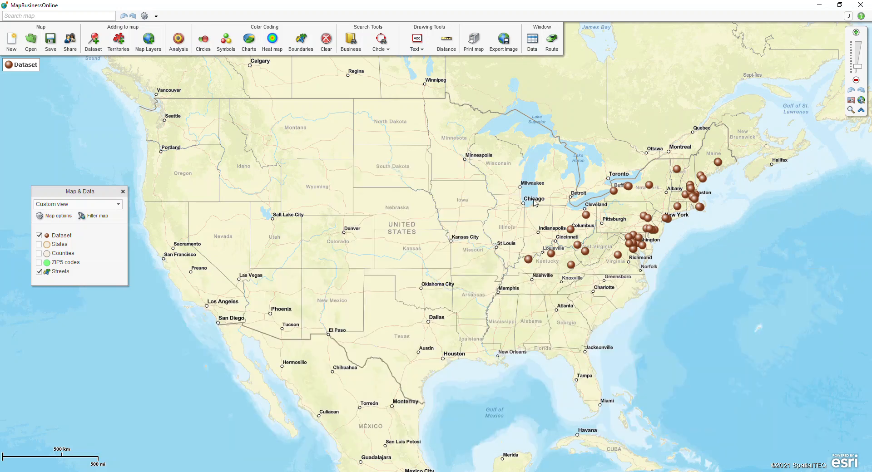
click(533, 47)
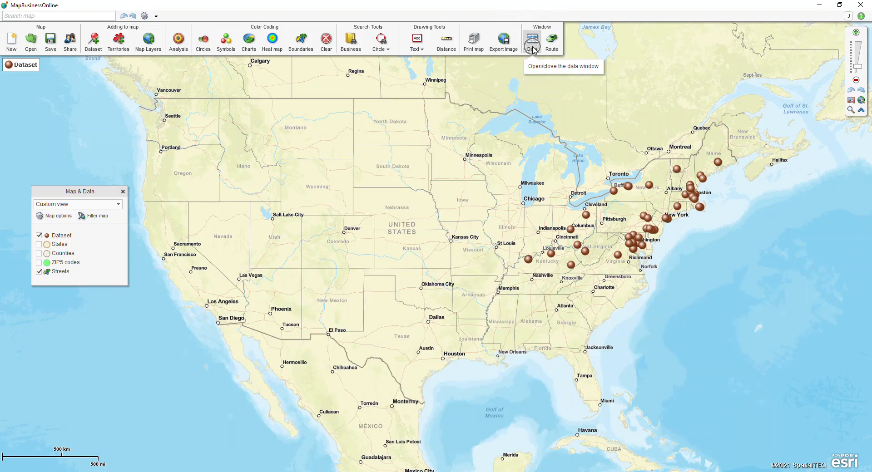